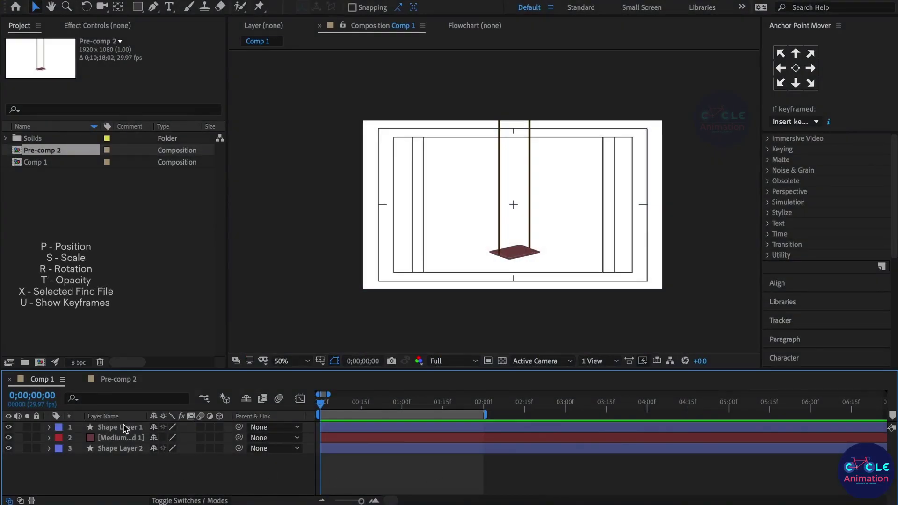
- Solo each rope layer and the seat layer in turn to inspect them
click(121, 427)
click(27, 427)
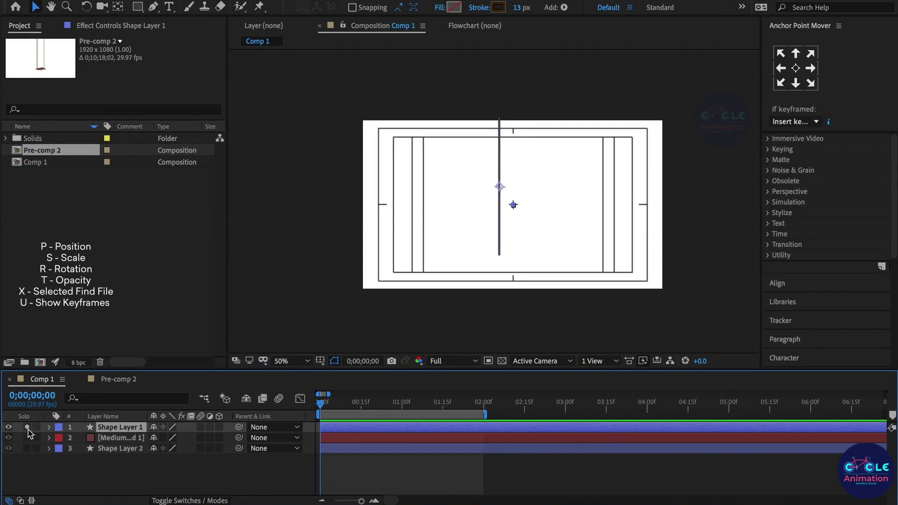
click(26, 427)
click(106, 438)
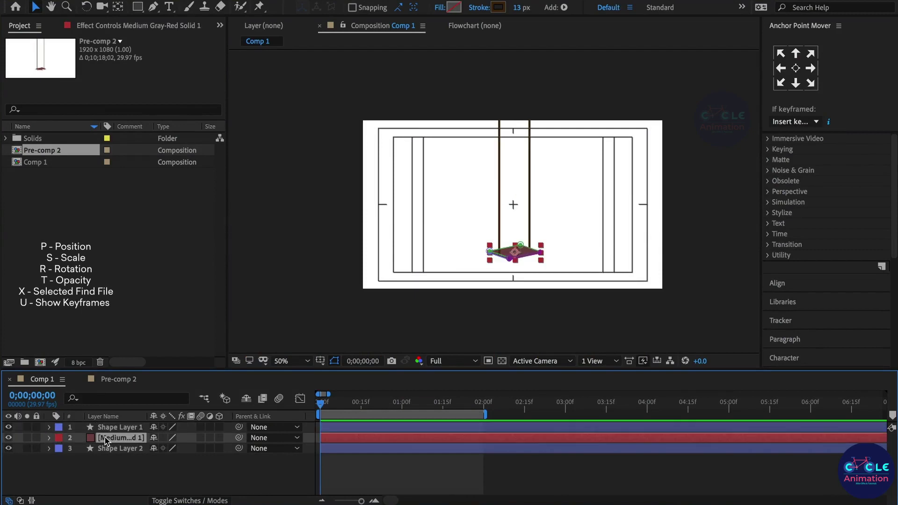
click(27, 438)
click(26, 438)
click(25, 439)
click(26, 439)
click(27, 448)
click(28, 448)
- Try stretching the seat wider, then undo the stretch and deselect it
click(67, 470)
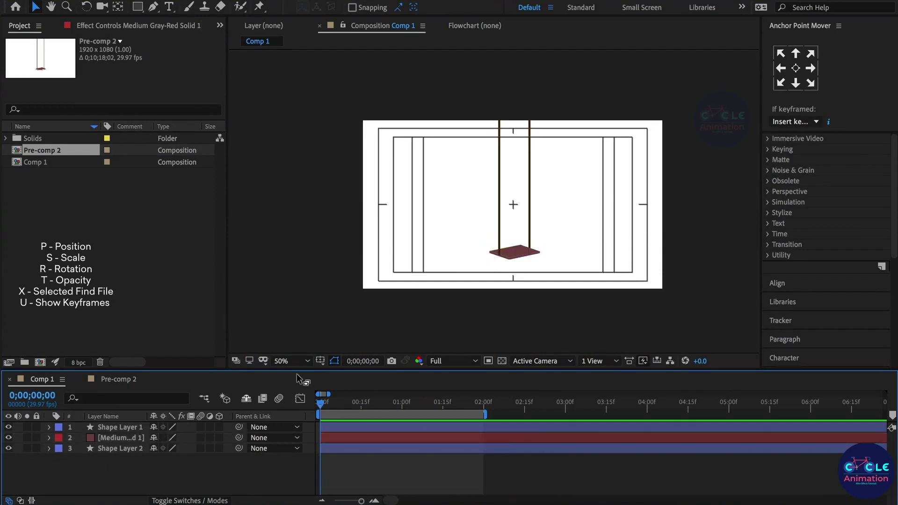
click(517, 260)
drag(517, 260, 561, 270)
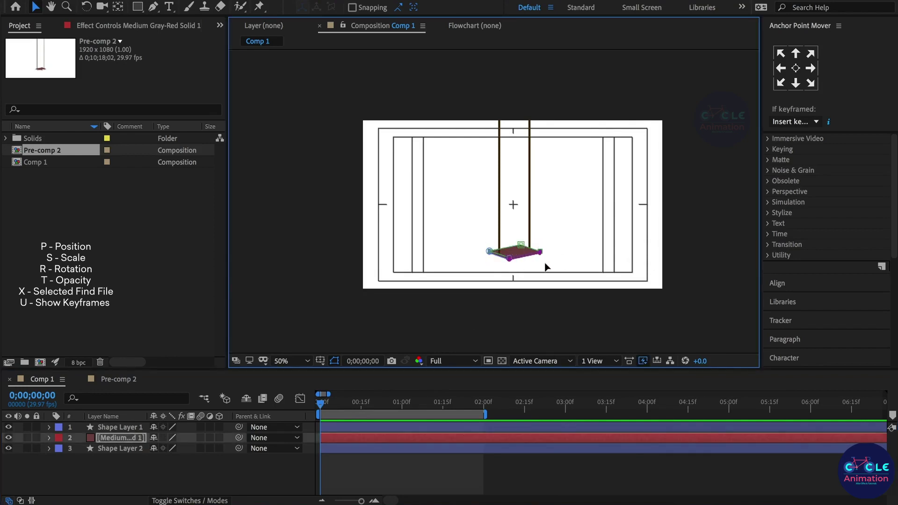
key(super+z)
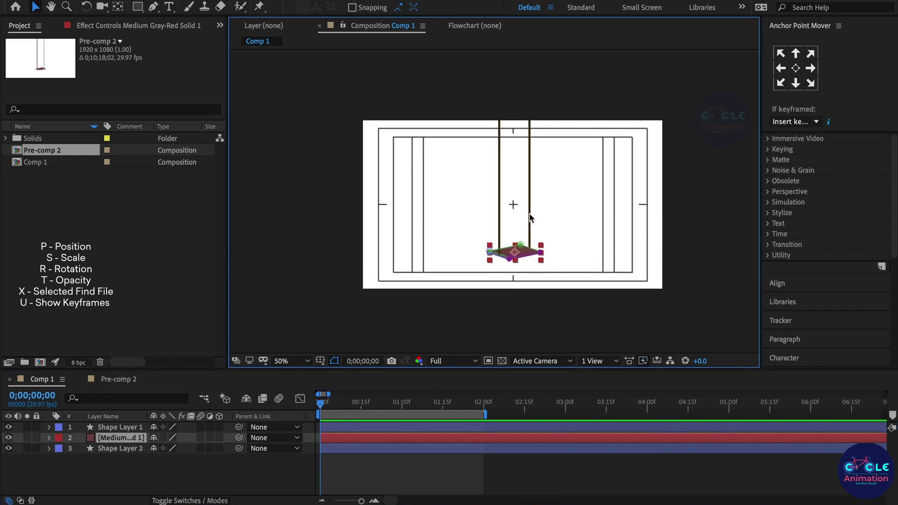
key(F2)
click(339, 410)
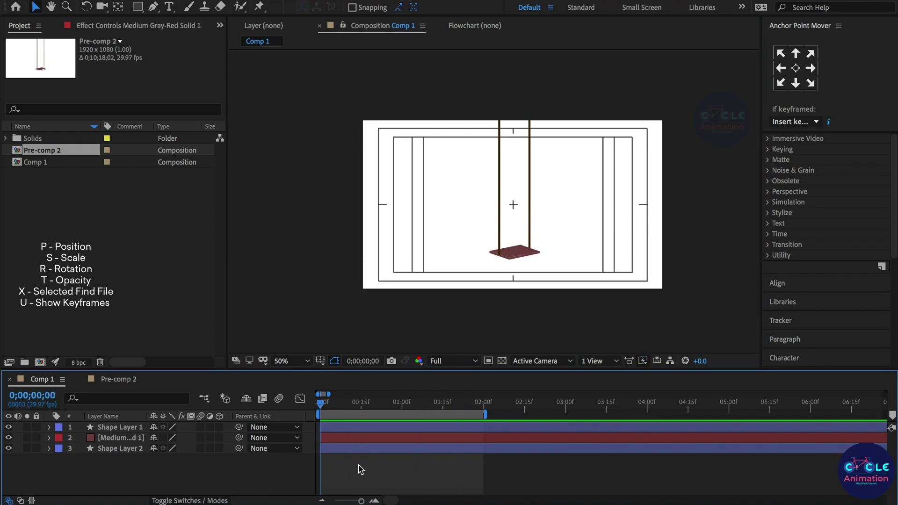
- Select all three layers and pre-compose them into a composition named 'swing'
key(ctrl+a)
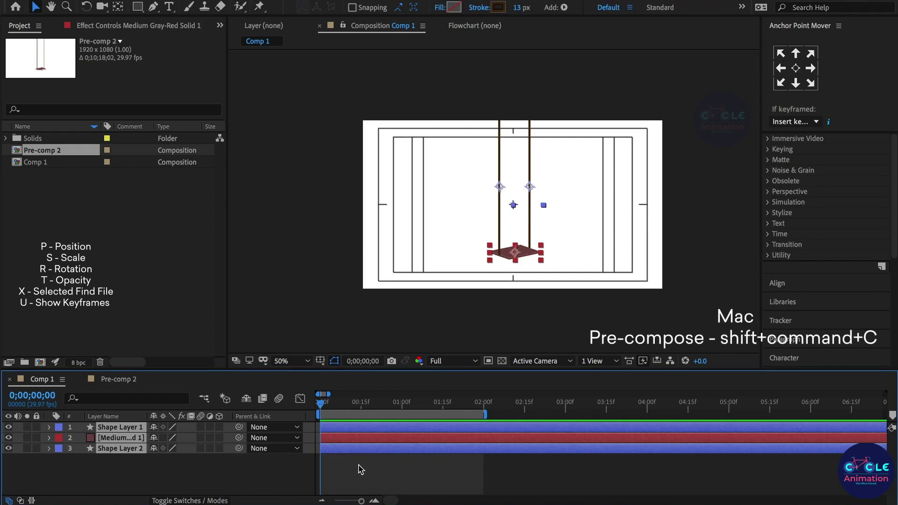
key(ctrl+shift+c)
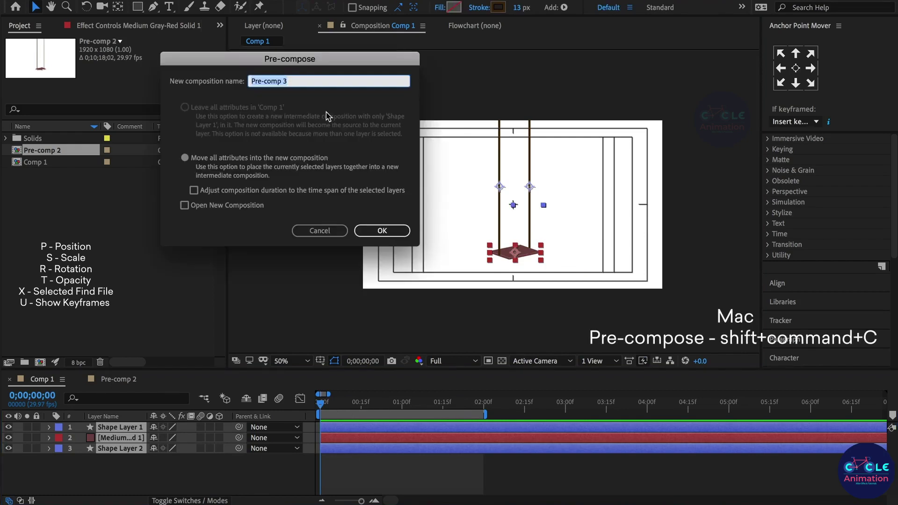
text(swing)
key(Return)
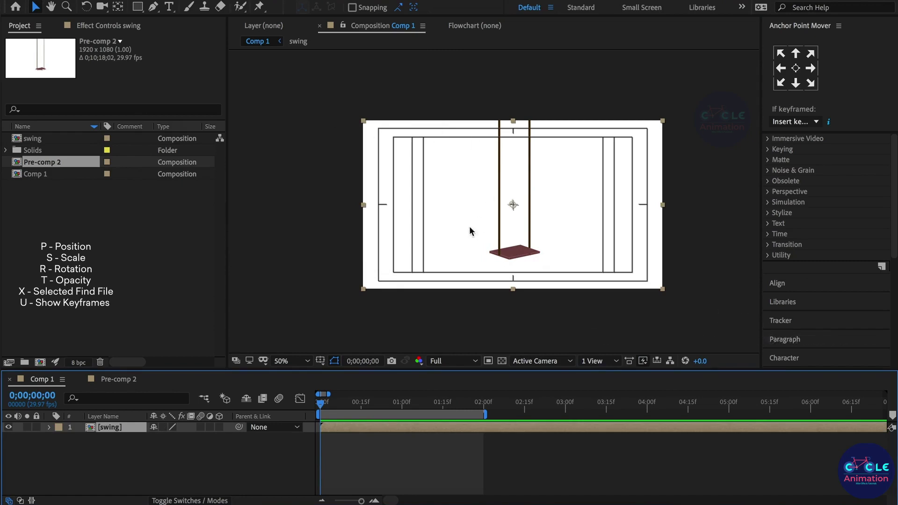
- Move the swing's anchor point to top centre and keyframe Rotation at 30° at 0s
click(795, 54)
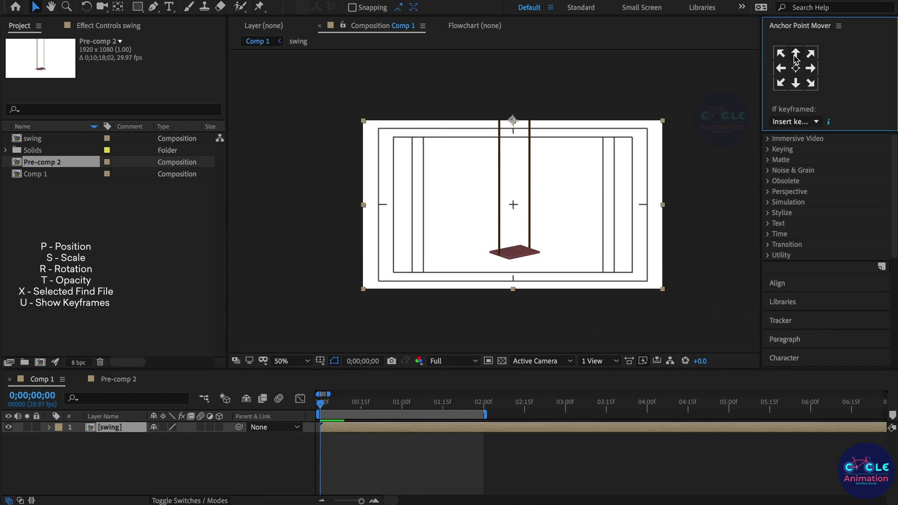
click(313, 443)
key(r)
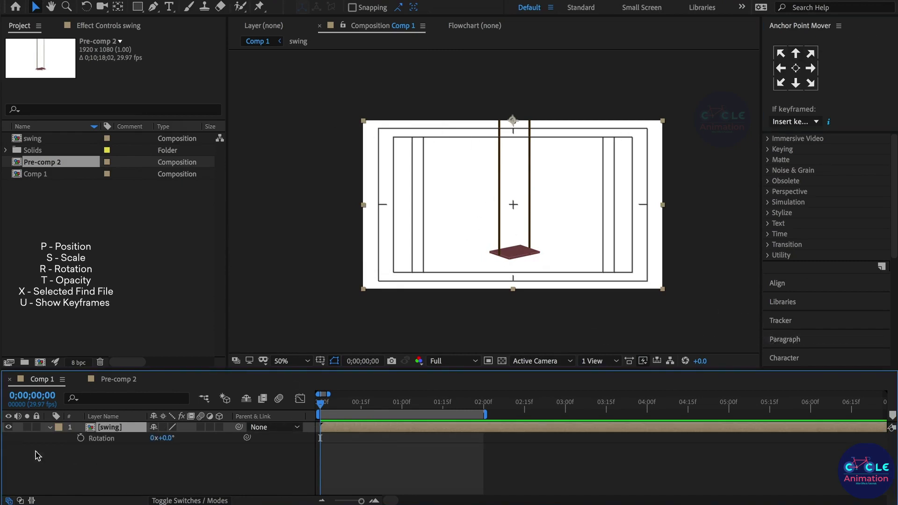
click(80, 438)
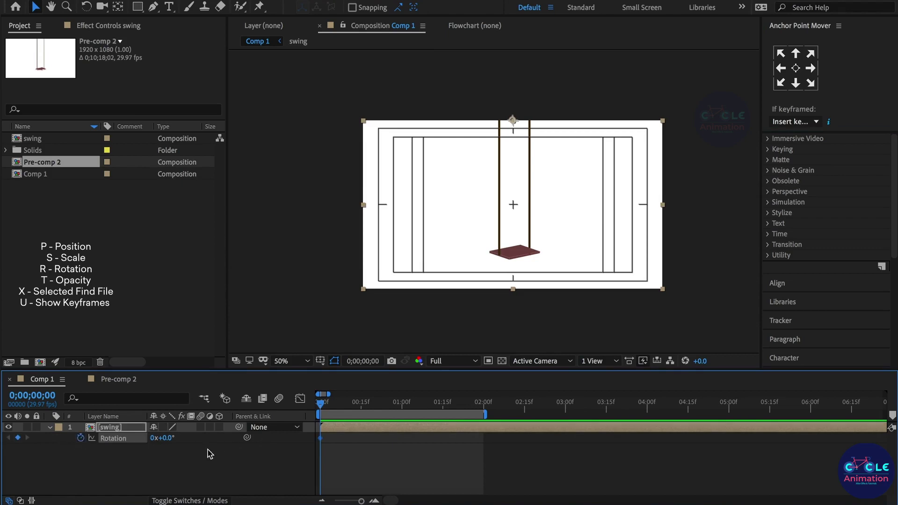
drag(170, 444, 174, 447)
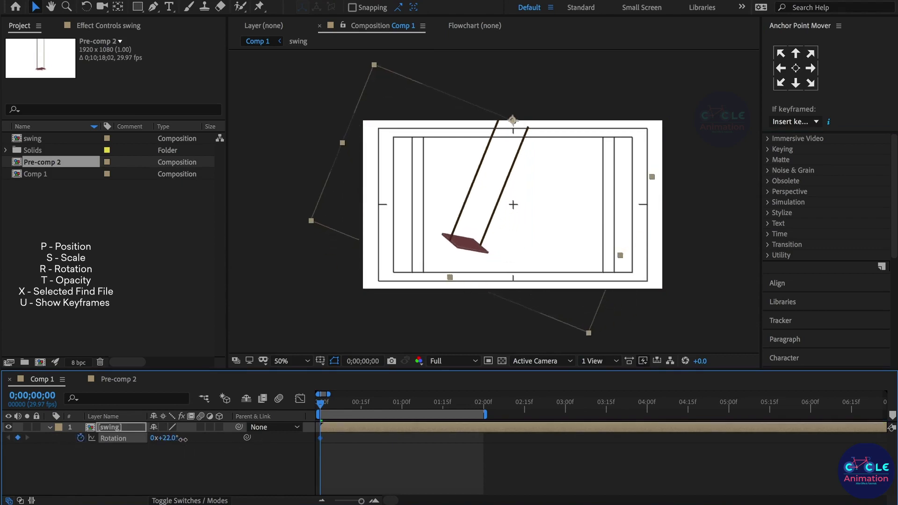
click(171, 439)
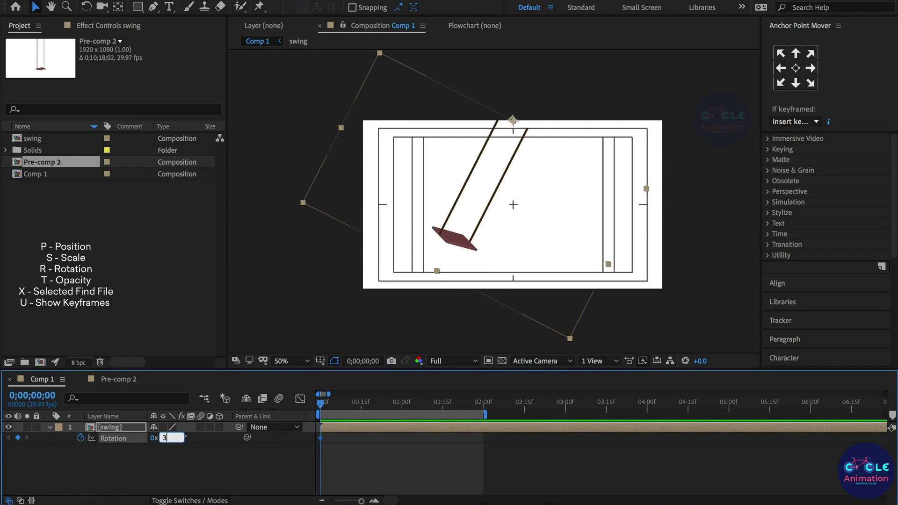
text(30)
key(Return)
- Add Rotation keyframes of -30° at 1 second and 30° at 2 seconds
drag(407, 404, 403, 410)
click(169, 439)
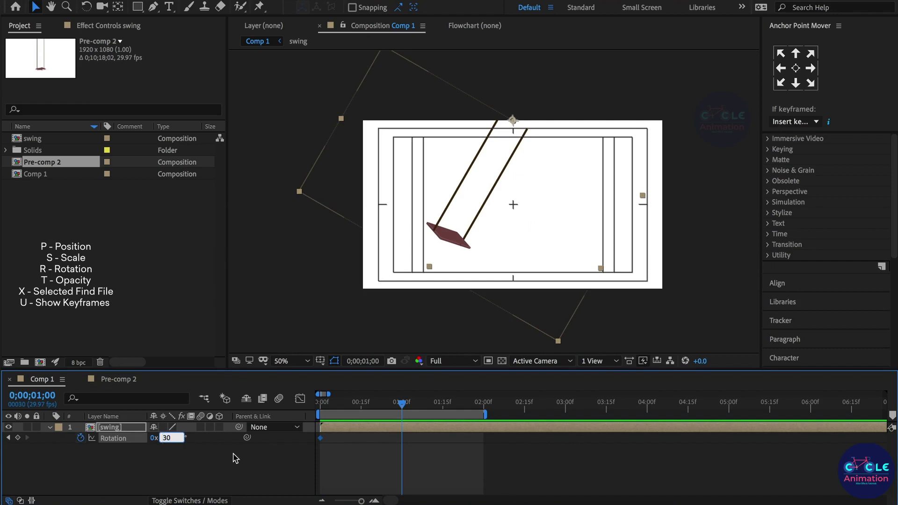
key(Return)
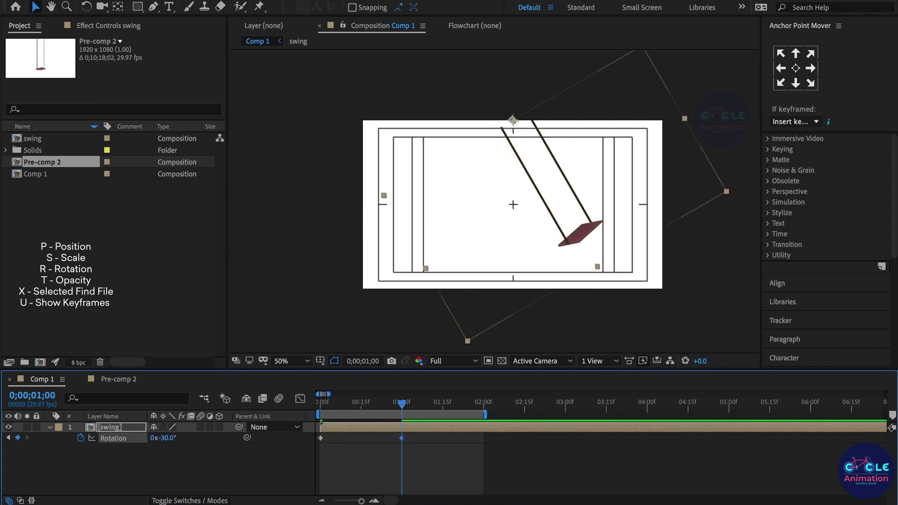
drag(443, 409, 484, 427)
click(166, 439)
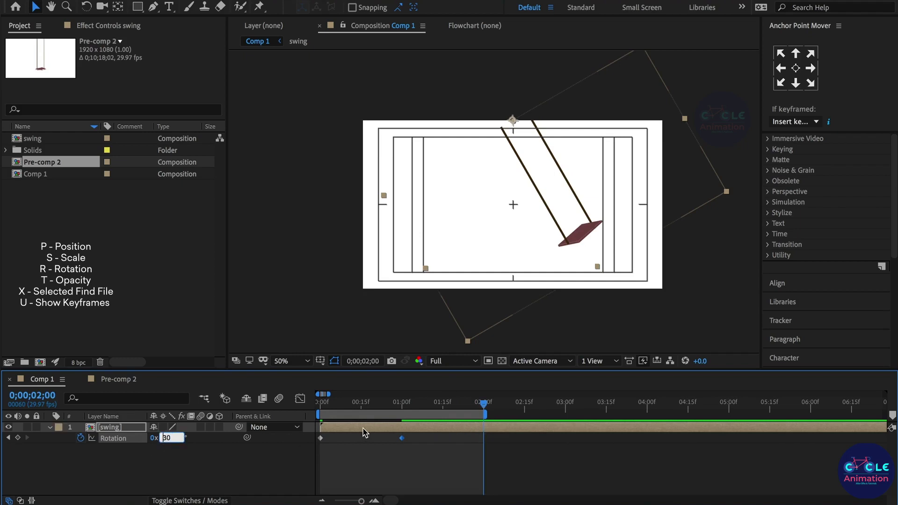
key(Return)
click(425, 462)
- Apply Easy Ease (F9) to the three Rotation keyframes and preview the smoothed rocking
key(space)
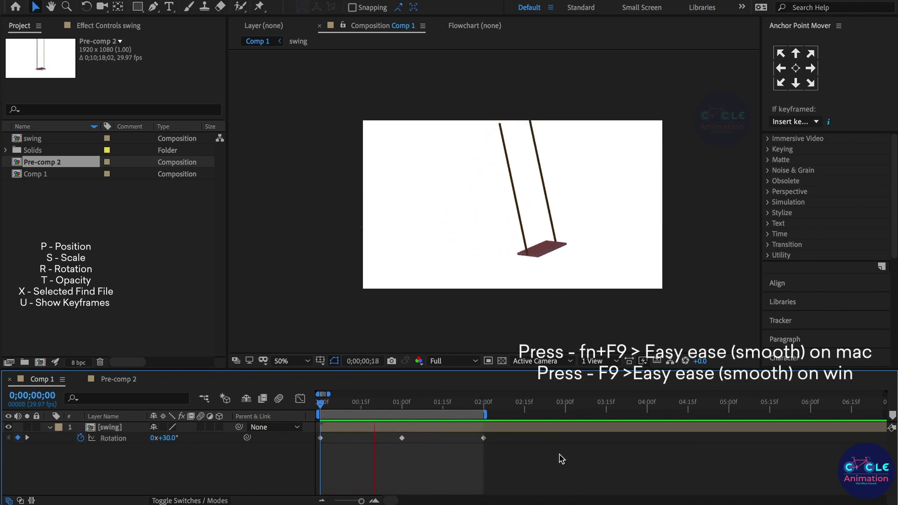
key(space)
click(113, 438)
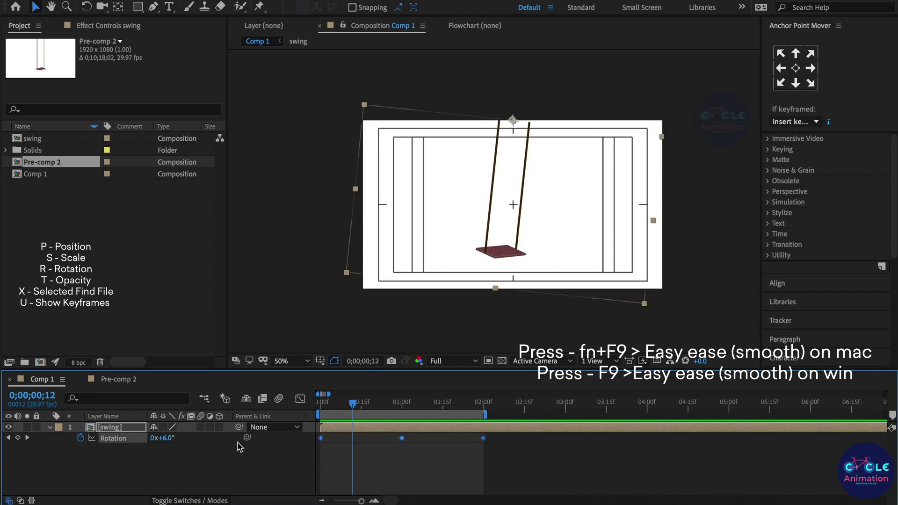
key(F9)
key(space)
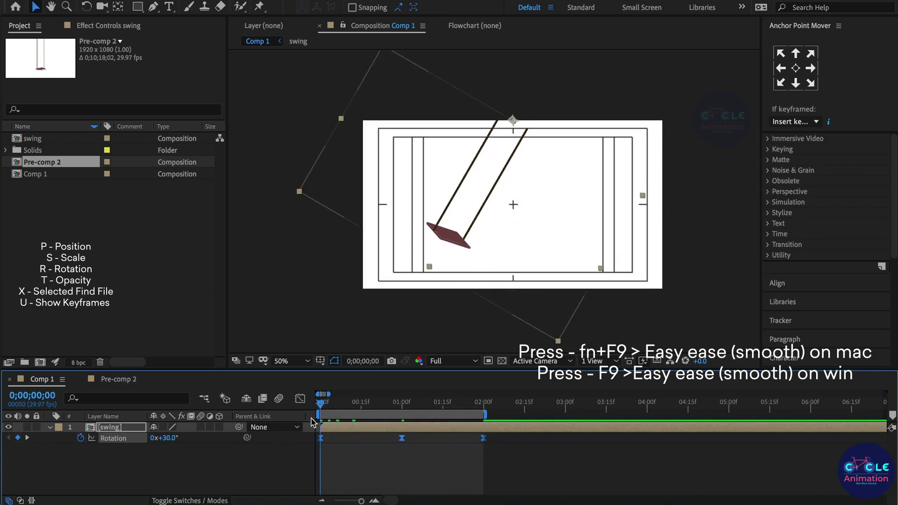
click(356, 449)
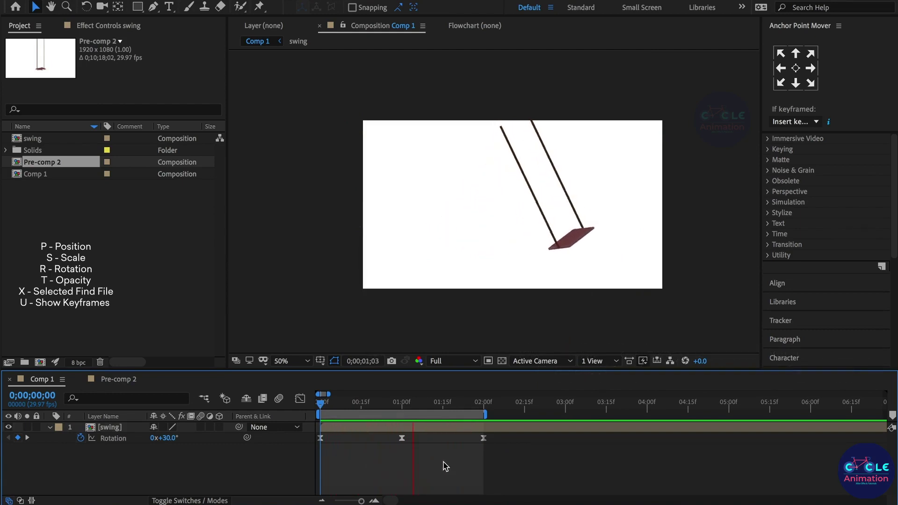
key(Page_Up)
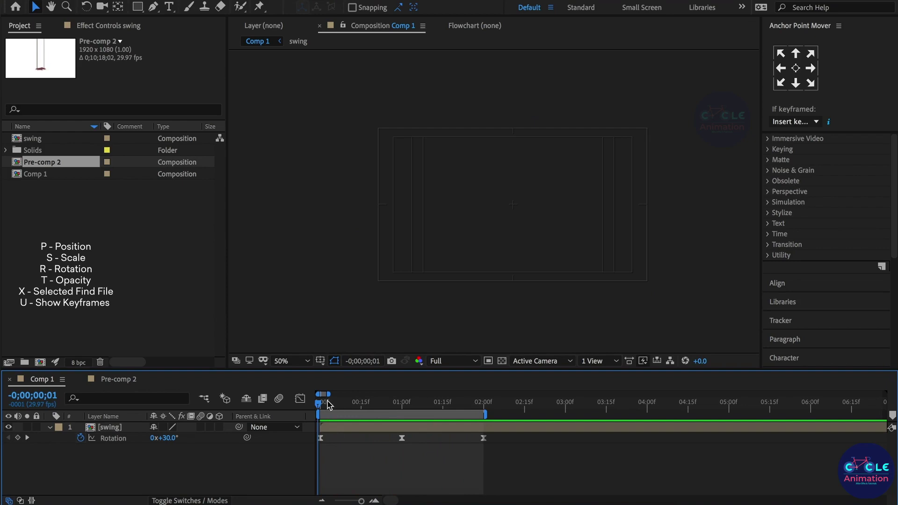
key(Page_Down)
click(369, 428)
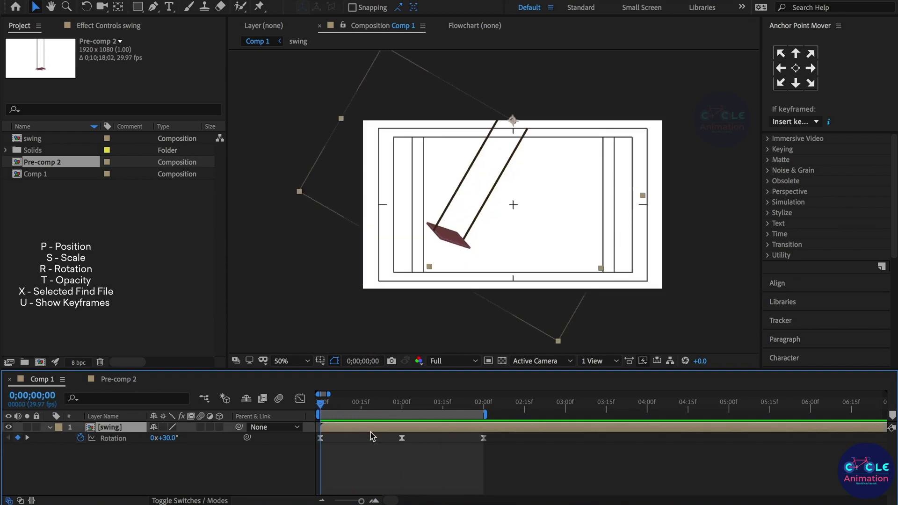
- Search Effects & Presets for 'cc ben', go to frame 15, and apply CC Bend It to the swing
scroll(816, 173, up, 5)
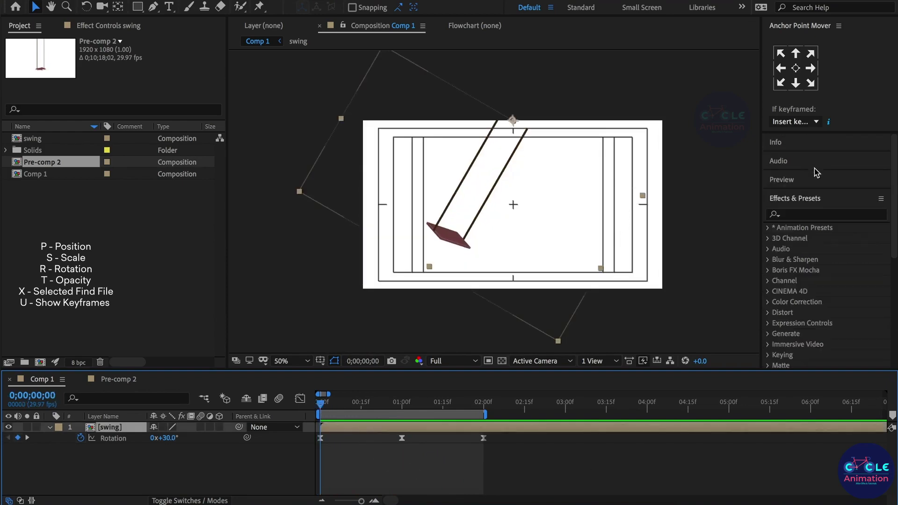
click(796, 214)
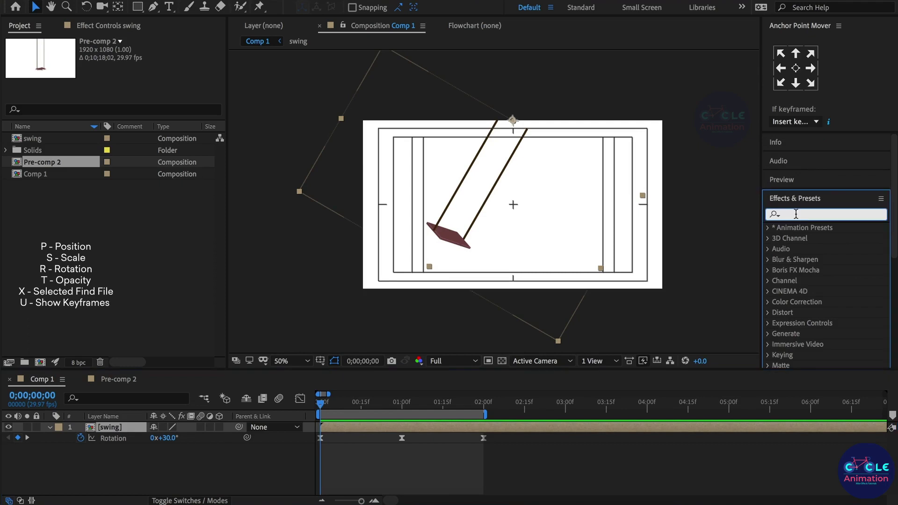
text(cc b)
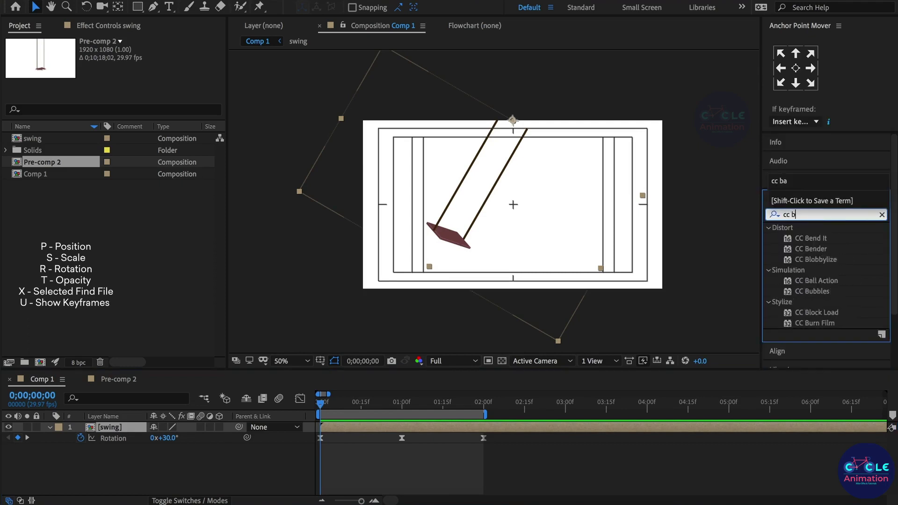
text(en)
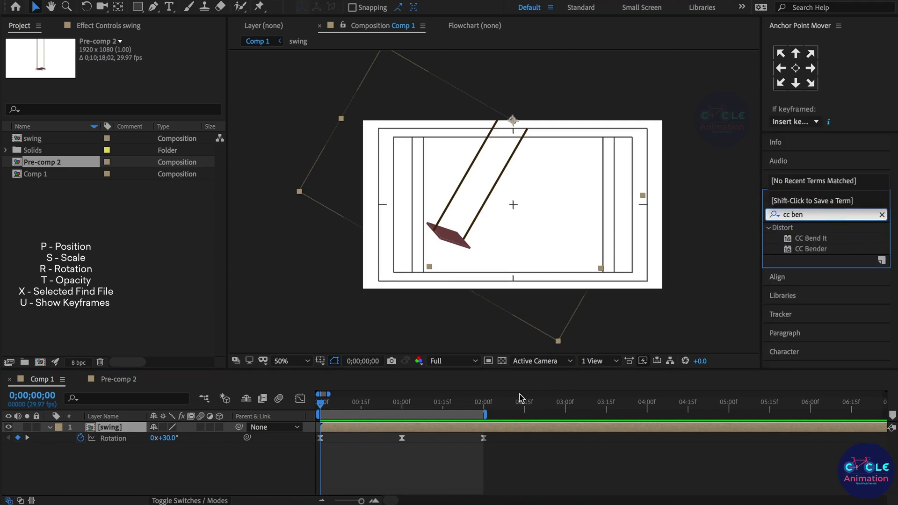
drag(328, 404, 363, 413)
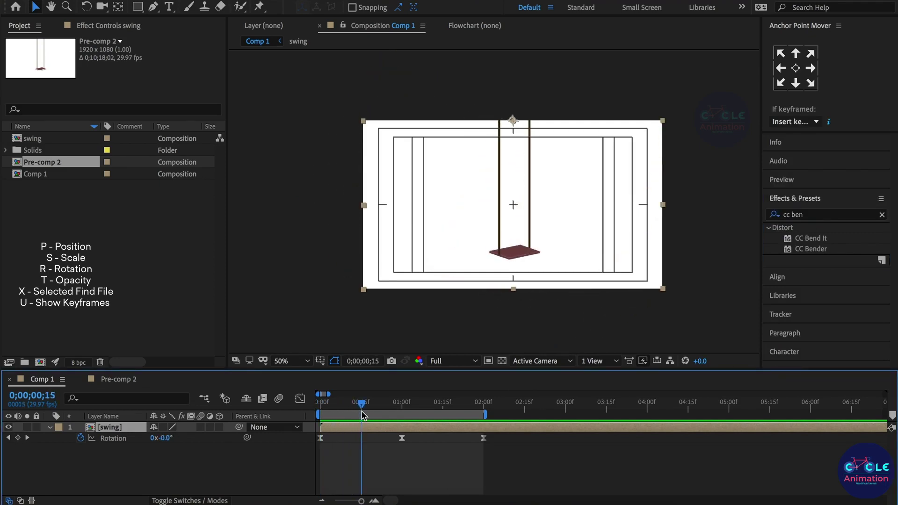
double_click(818, 239)
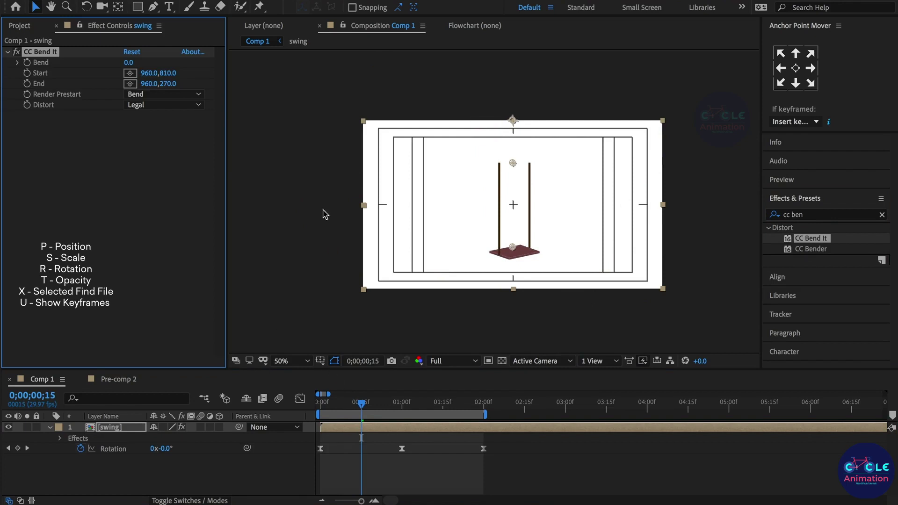
- Place the CC Bend It start point above the frame and end point at the swing's bottom, testing the bend
drag(130, 63, 99, 80)
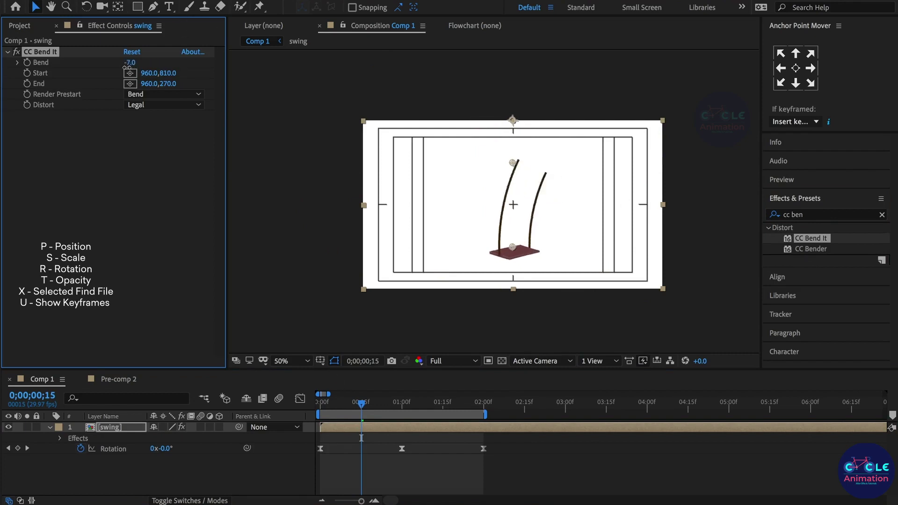
key(ctrl+z)
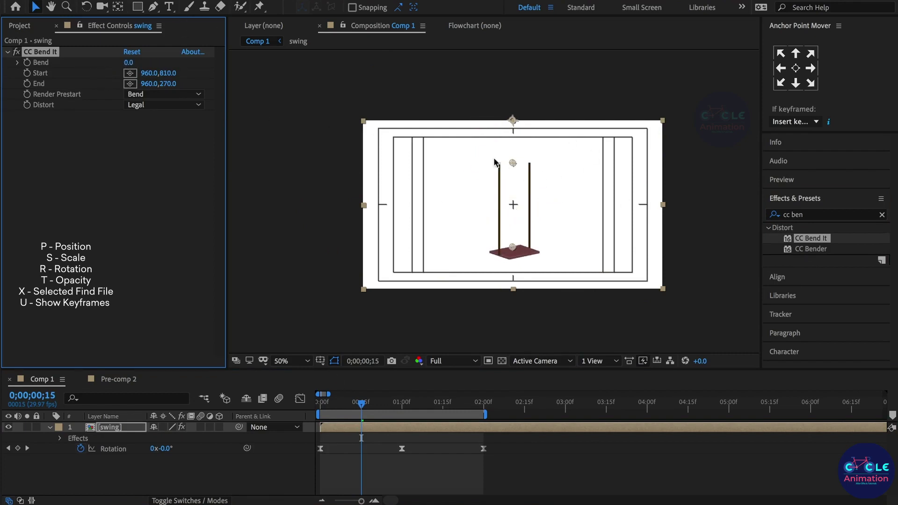
drag(512, 163, 513, 291)
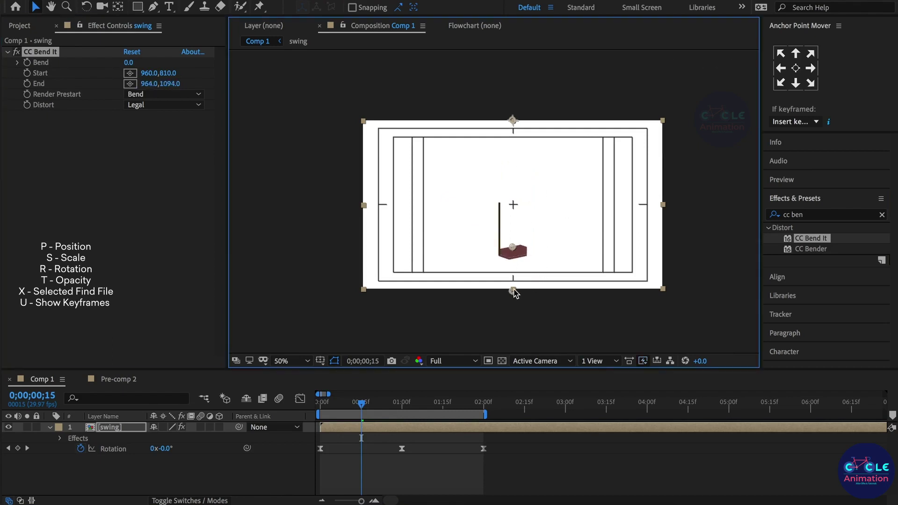
drag(509, 212, 514, 97)
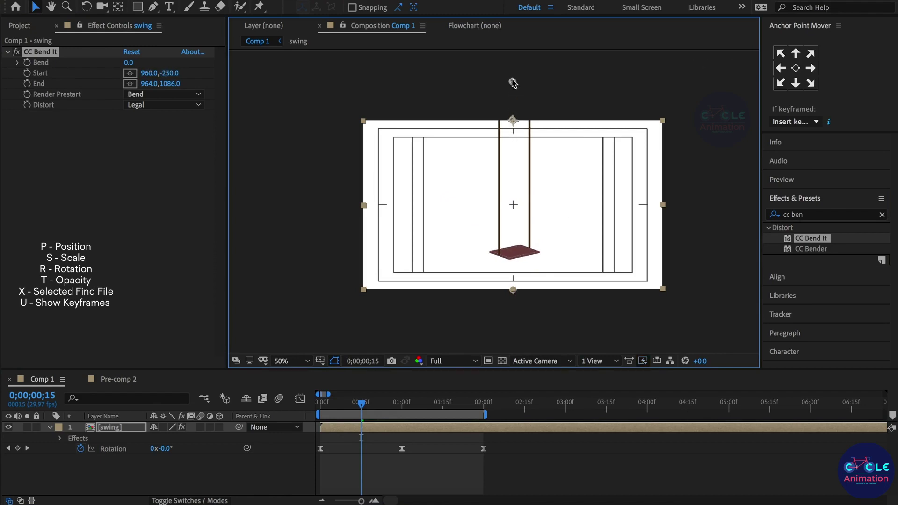
drag(129, 63, 121, 64)
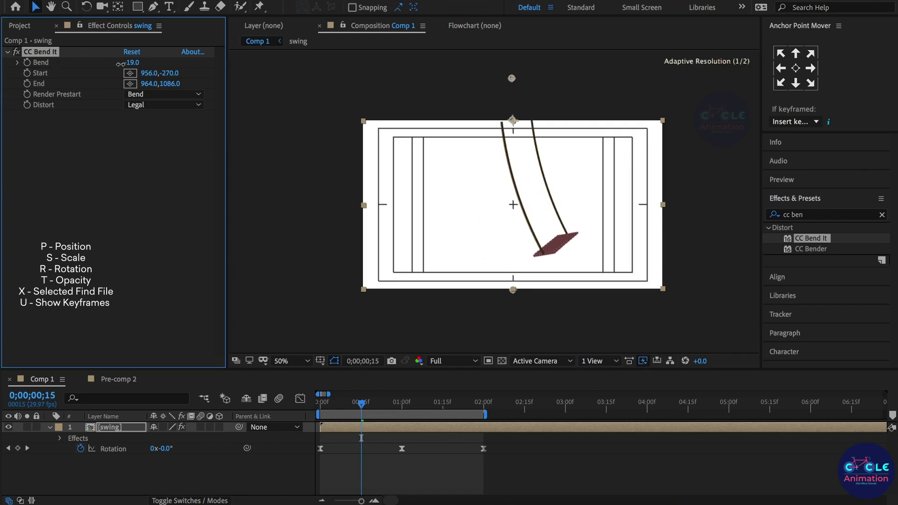
key(ctrl+z)
- Set a Bend keyframe of 0.0 at the first frame and reveal it in the timeline
click(347, 411)
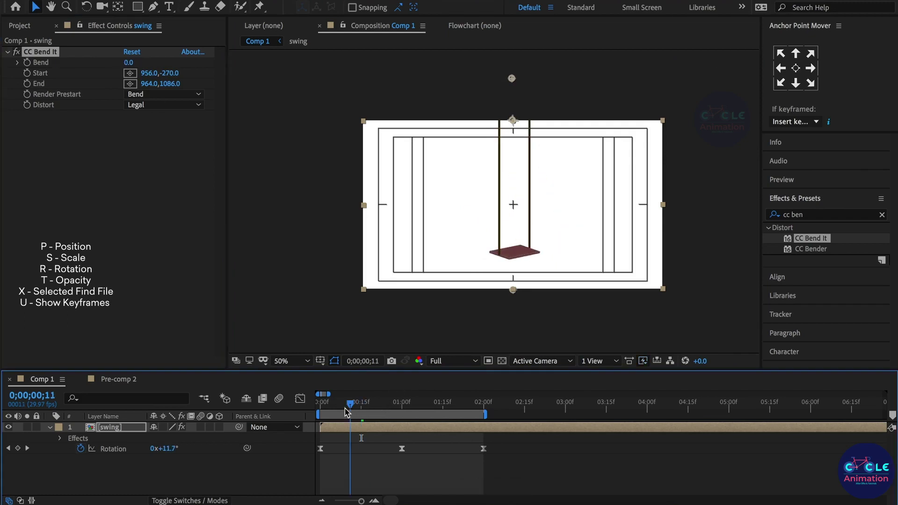
key(Home)
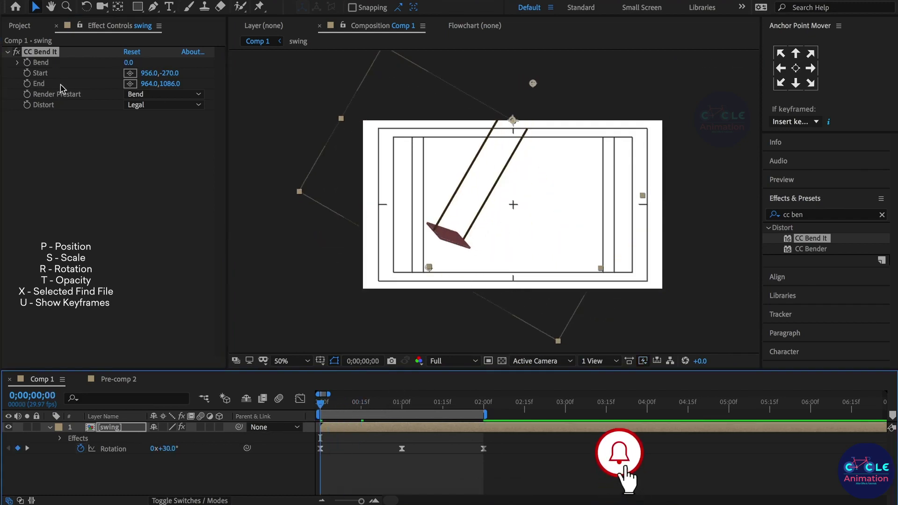
click(40, 62)
drag(335, 409, 483, 438)
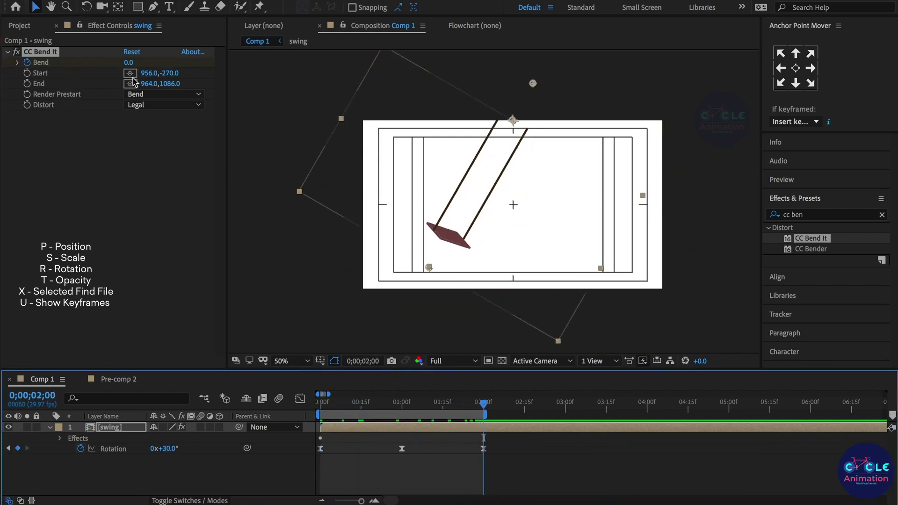
click(361, 411)
key(u)
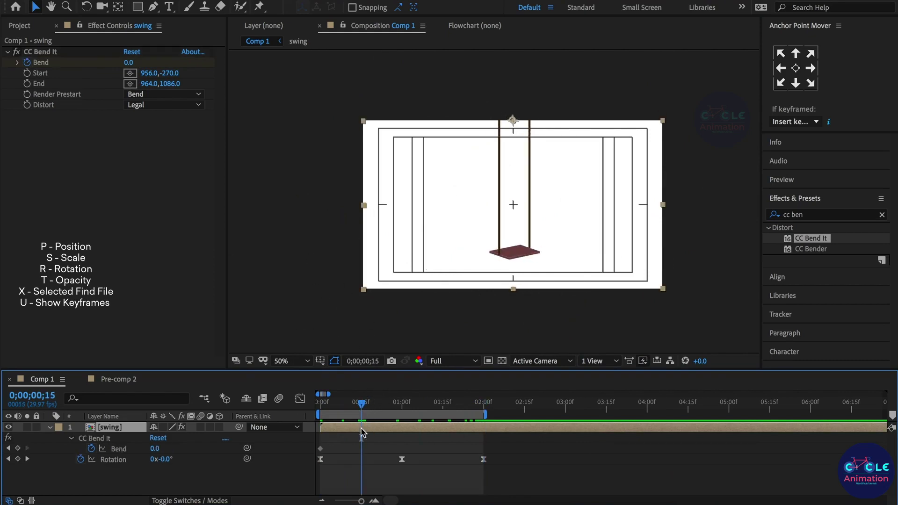
- Set Bend to 35 at frame 15 where the swing hangs upright
click(321, 448)
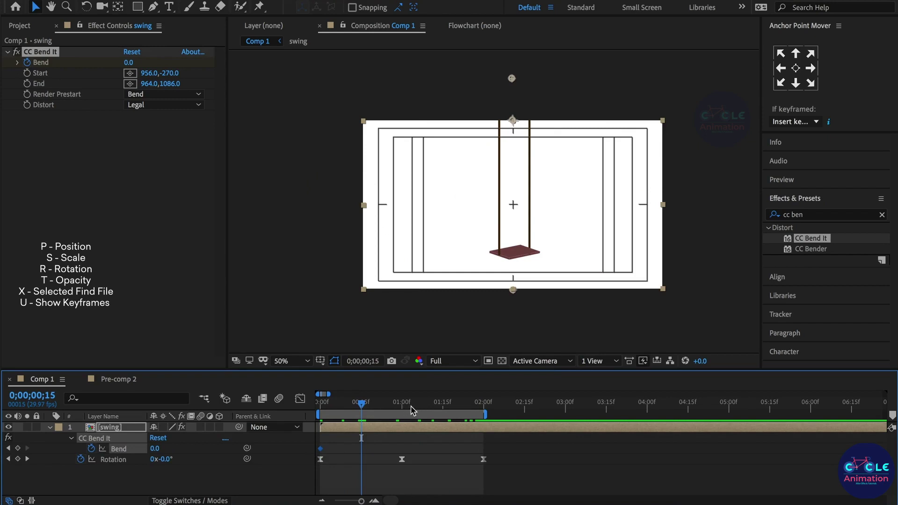
drag(429, 412, 484, 415)
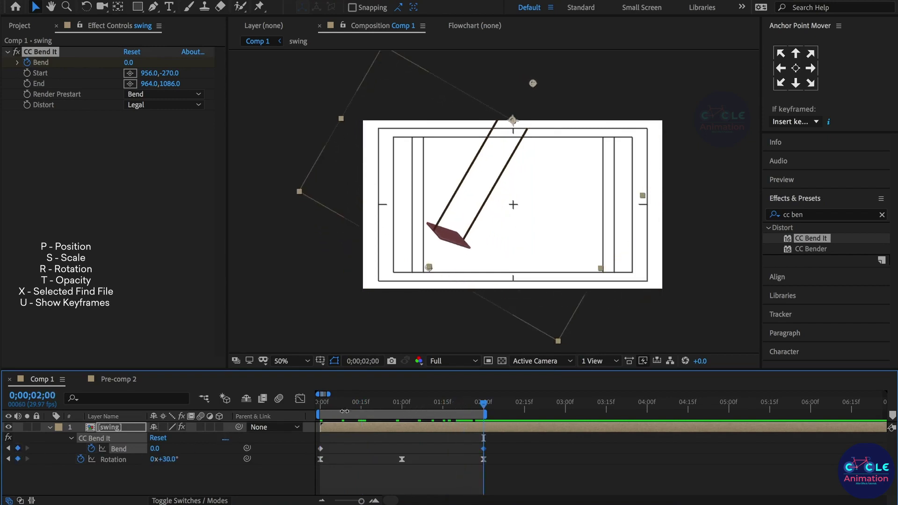
click(315, 405)
drag(321, 410, 361, 419)
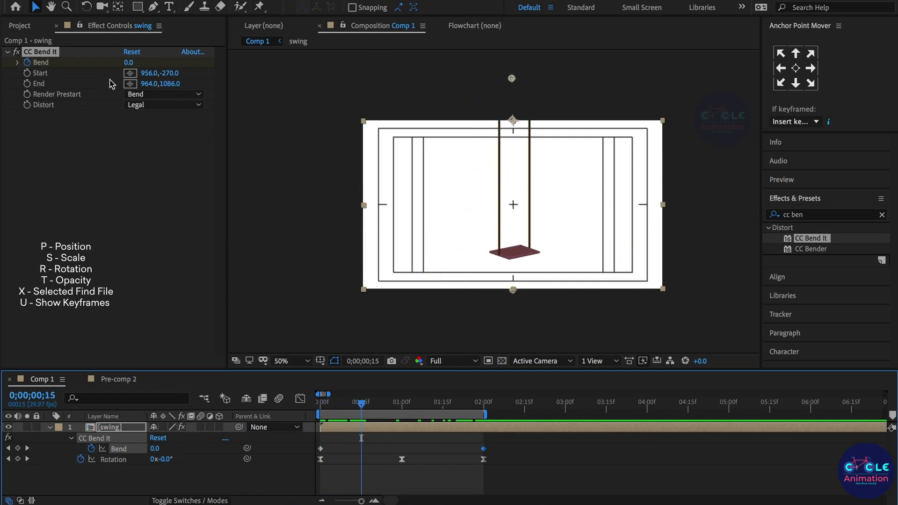
drag(129, 66, 148, 65)
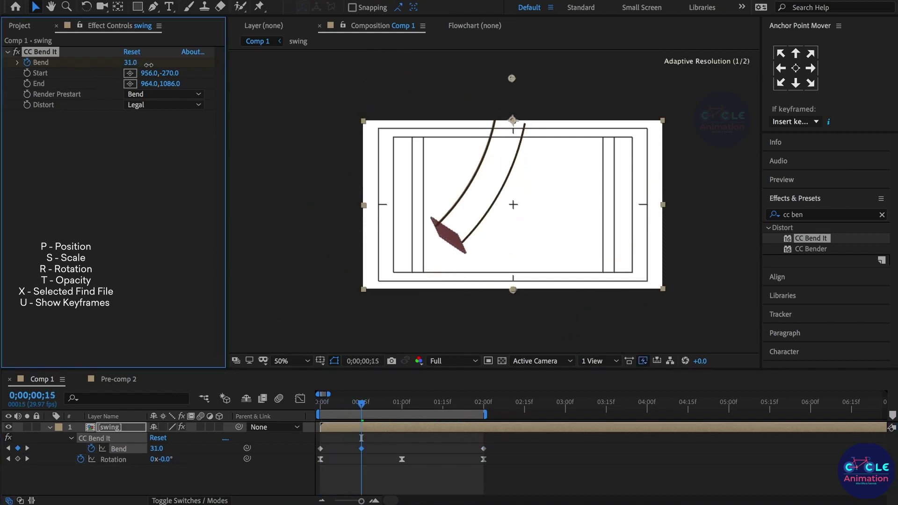
click(132, 62)
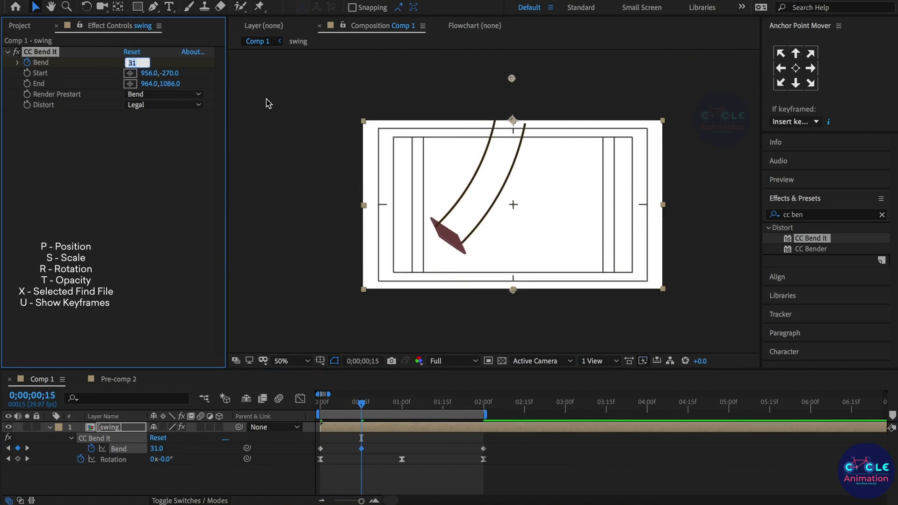
text(35)
key(Return)
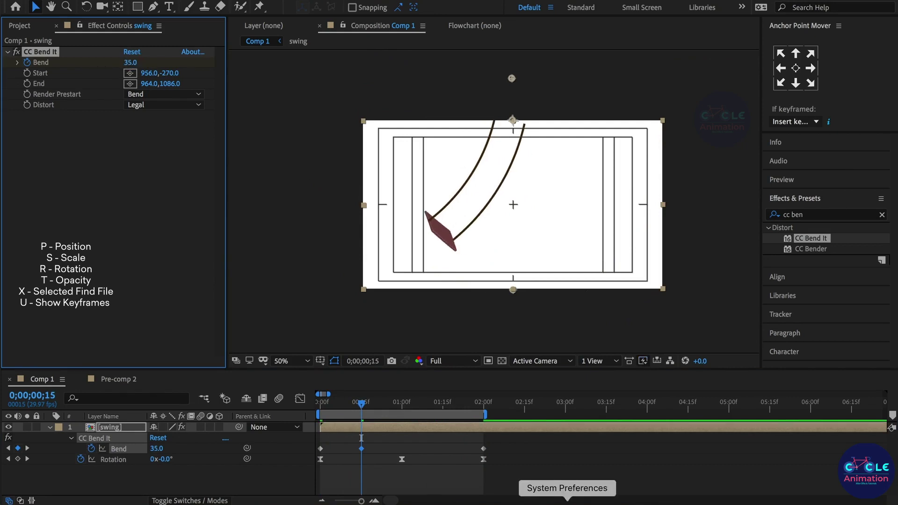
click(377, 486)
- Set Bend to -35 at 1;15, then preview the animation from the start
mouse_move(362, 406)
mouse_down()
mouse_move(348, 410)
mouse_move(444, 423)
mouse_up()
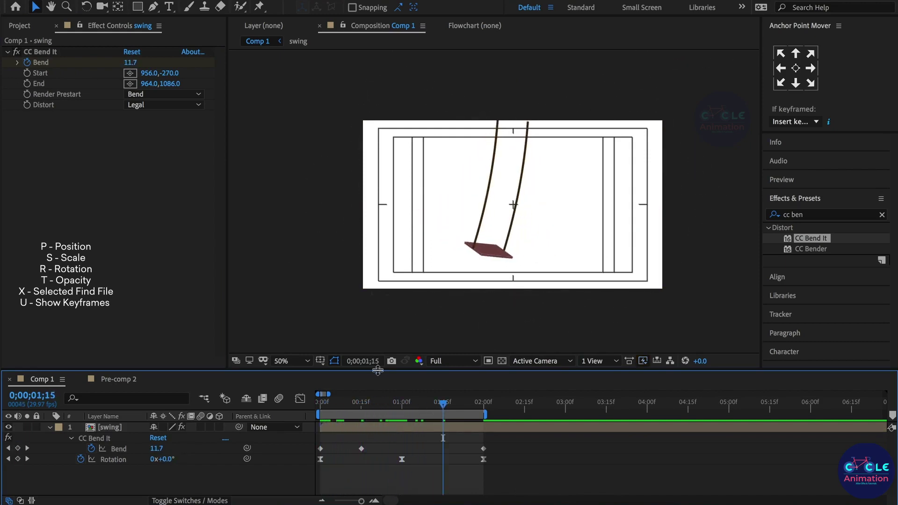
click(131, 63)
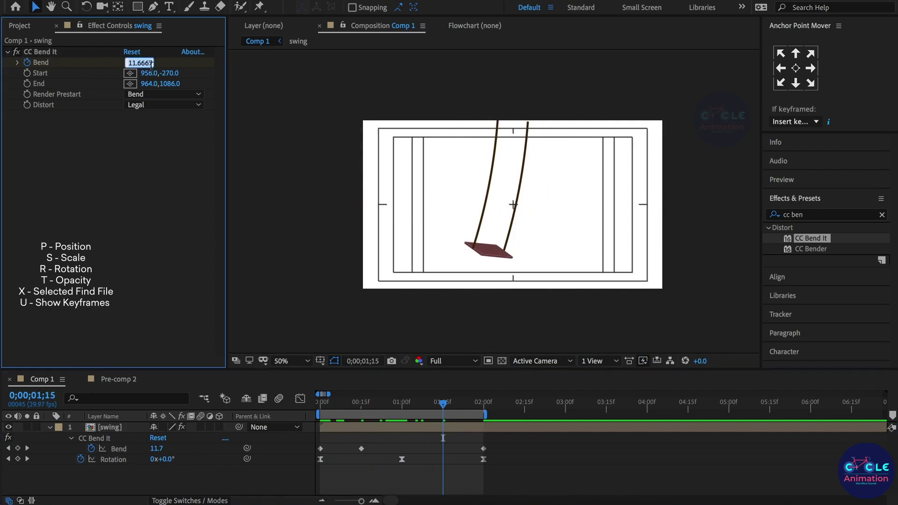
text(-3)
key(Return)
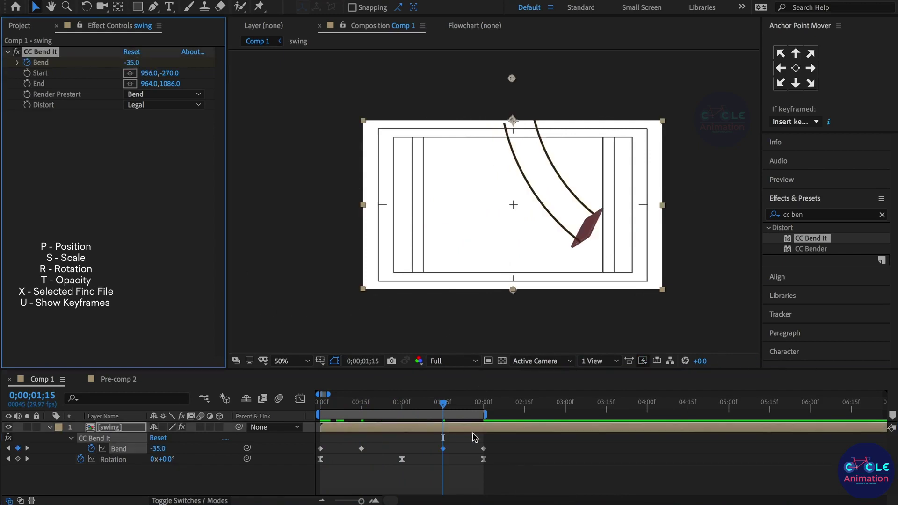
click(473, 461)
drag(339, 403, 321, 403)
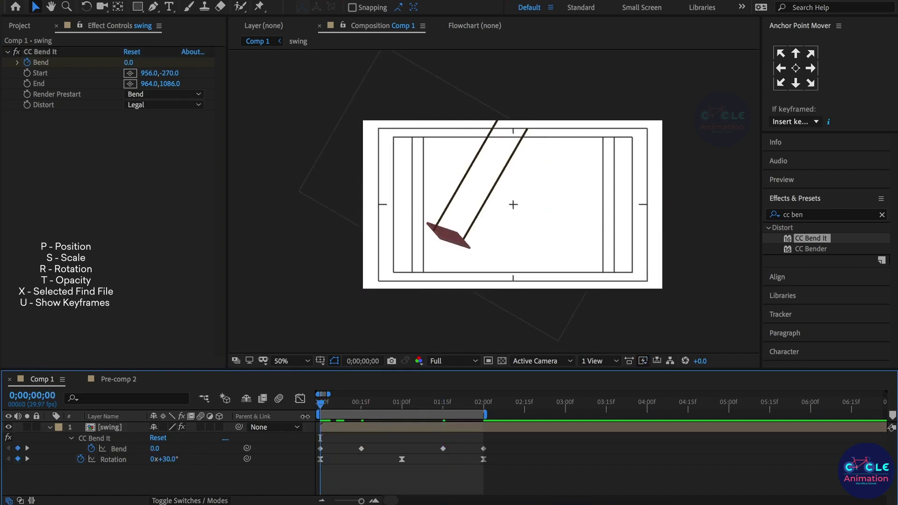
key(space)
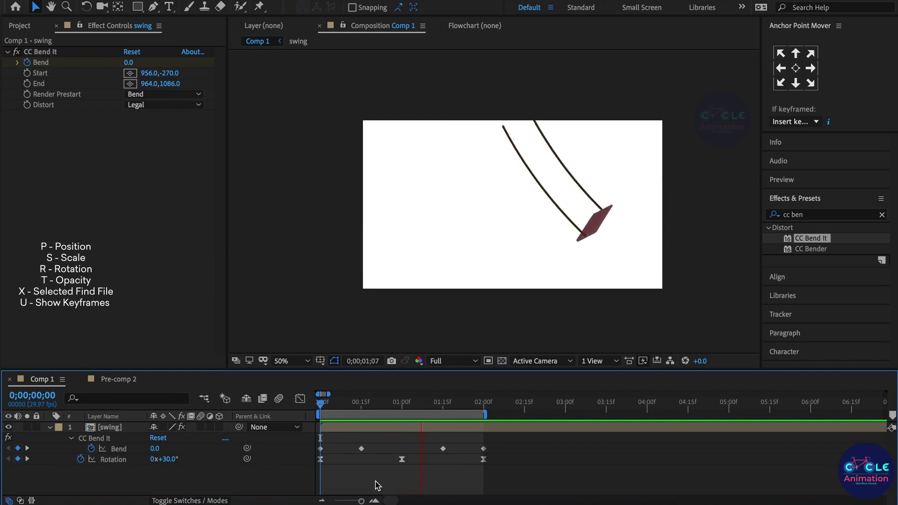
key(space)
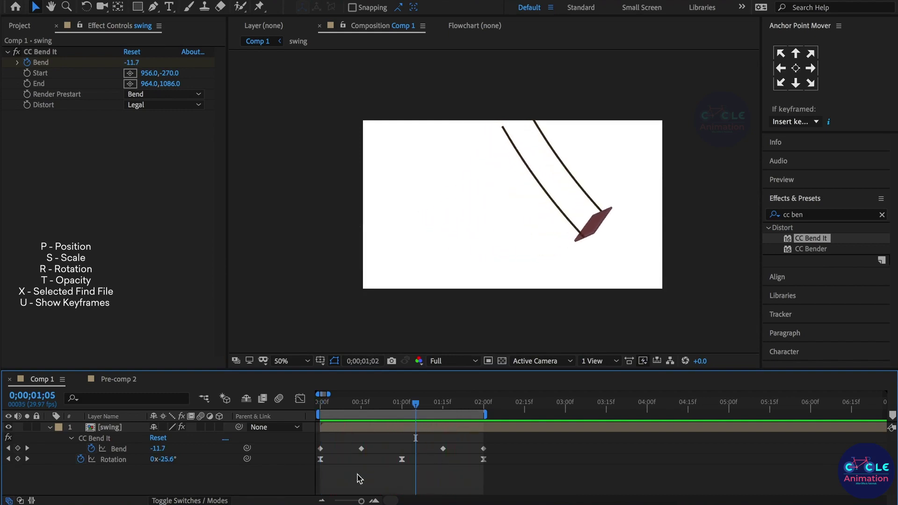
drag(334, 403, 320, 403)
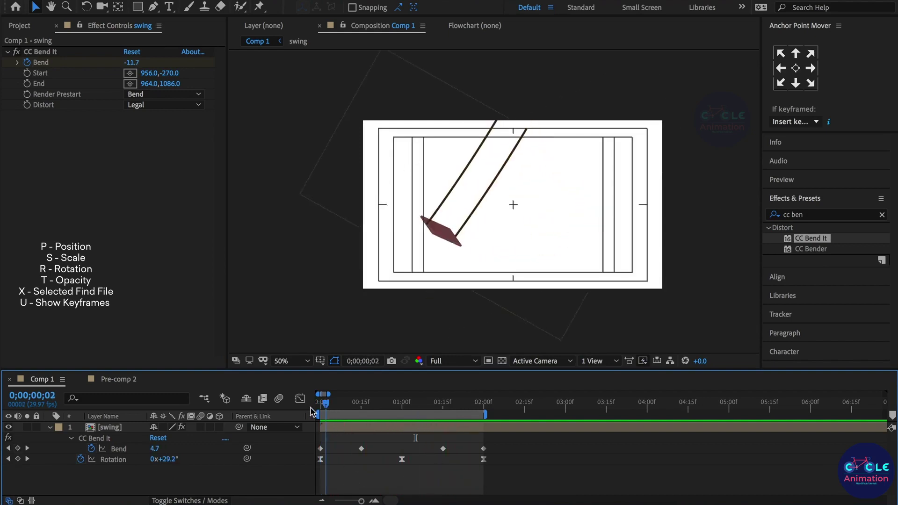
click(339, 427)
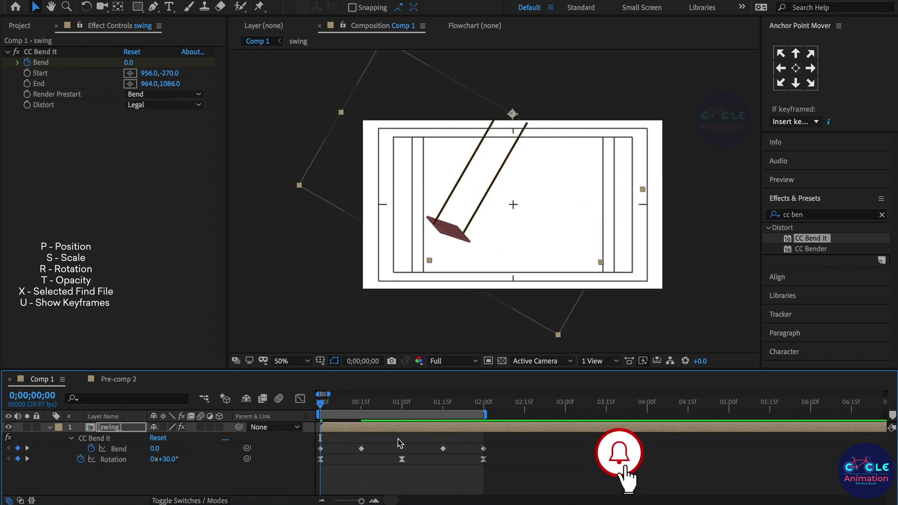
key(space)
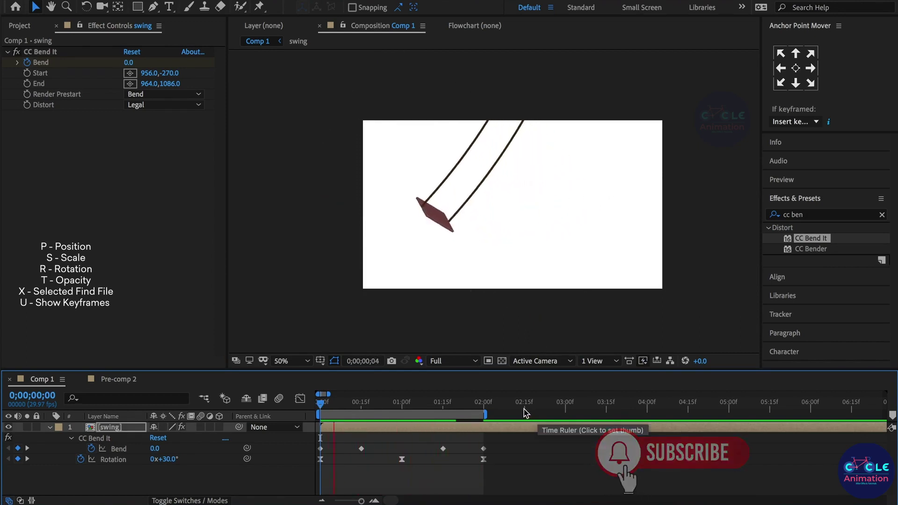
key(space)
drag(481, 408, 361, 428)
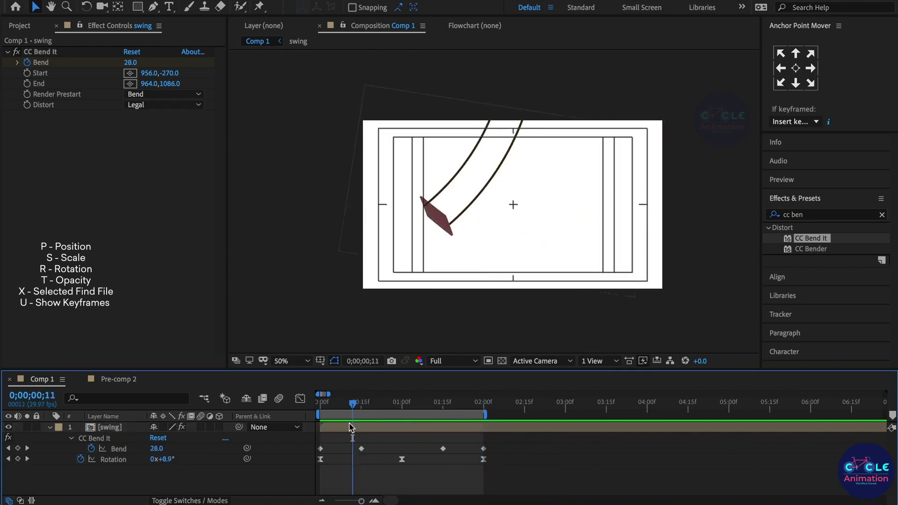
- Change the Bend keyframe at 0;15 from 35 to 25
click(361, 428)
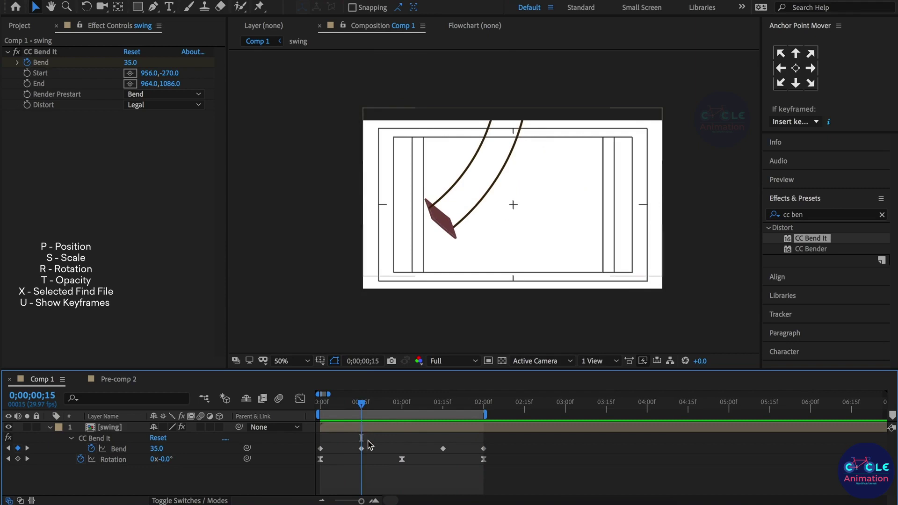
click(361, 449)
click(138, 62)
text(25)
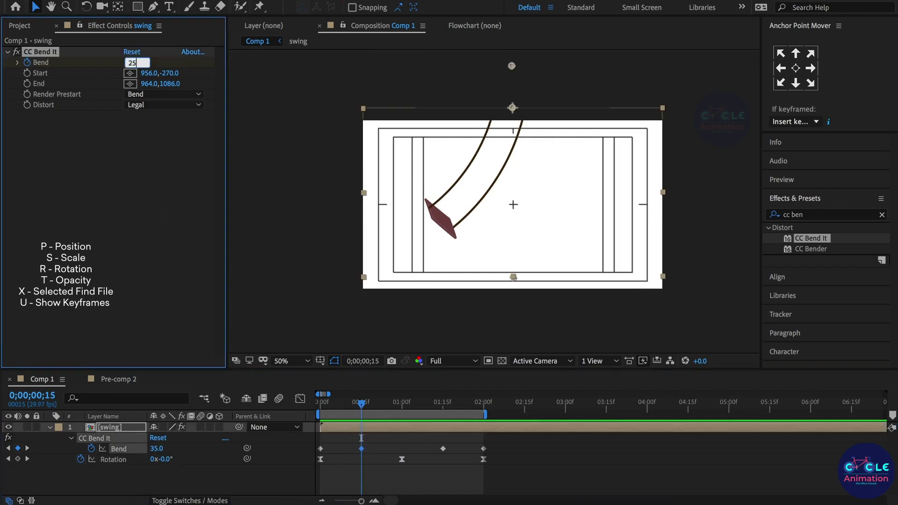
key(Return)
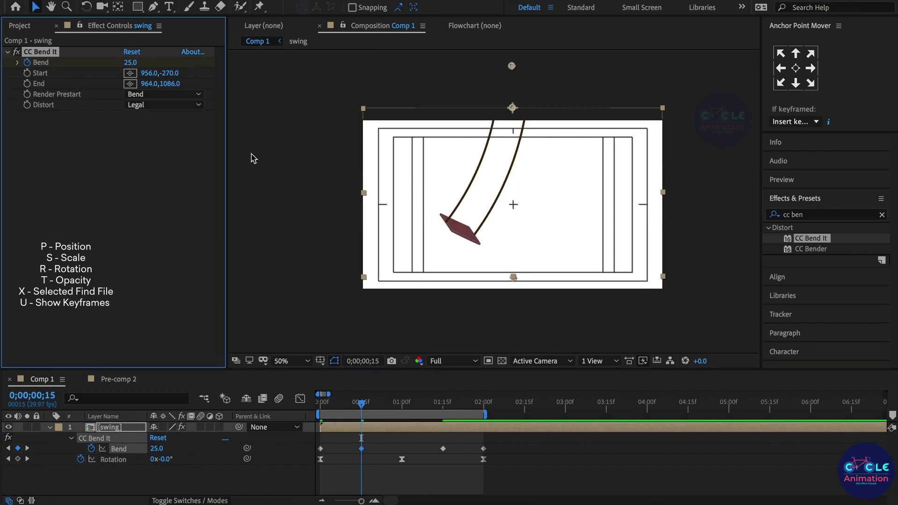
- Change the Bend keyframe at 1;15 from -35 to -25 and preview from the start
click(443, 403)
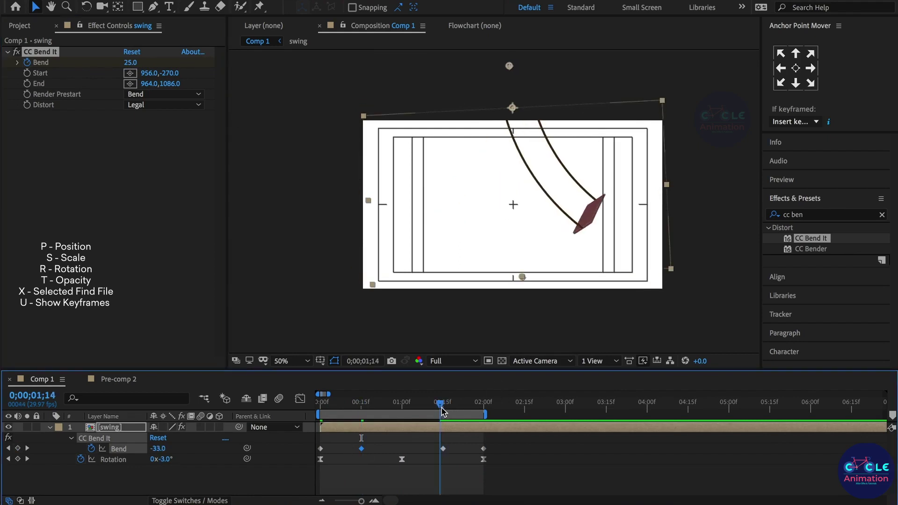
click(133, 63)
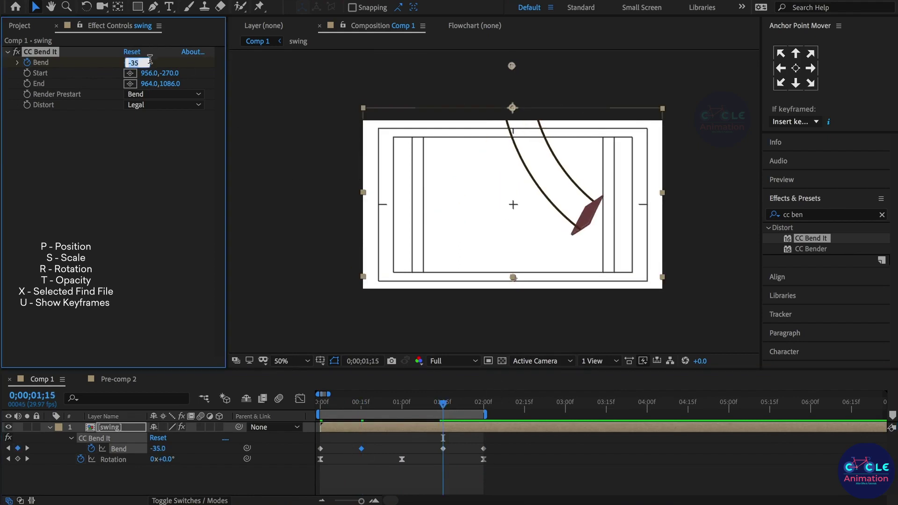
text(5)
key(Return)
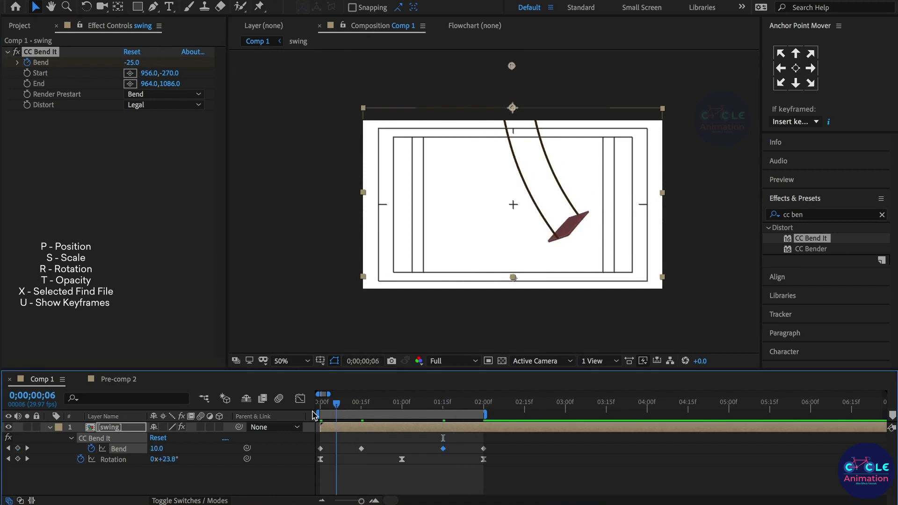
key(Home)
click(330, 481)
key(space)
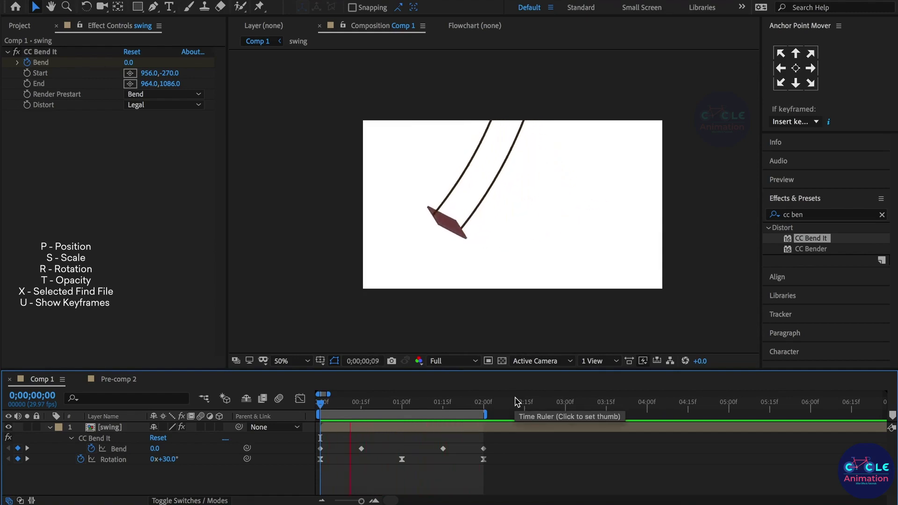
- Select the Bend keyframes at 0;15 and 1;15 and apply Easy Ease to them
key(space)
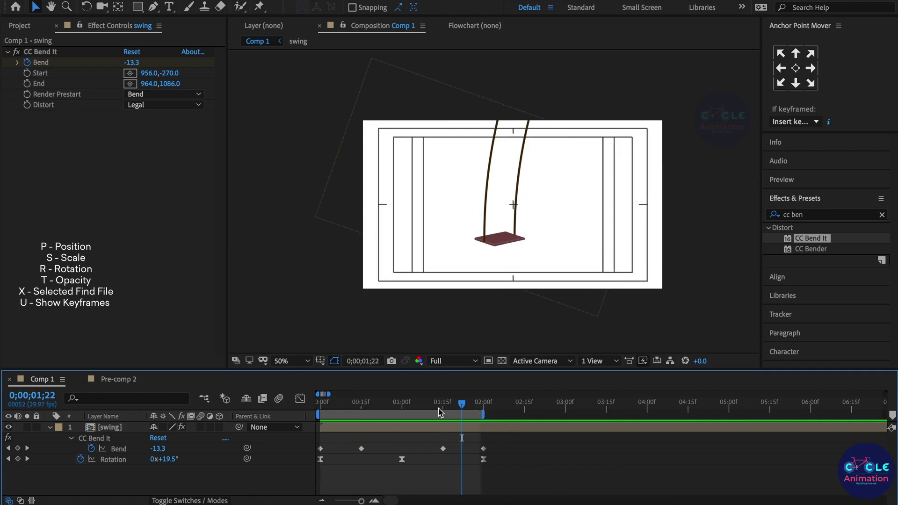
key(Home)
click(427, 478)
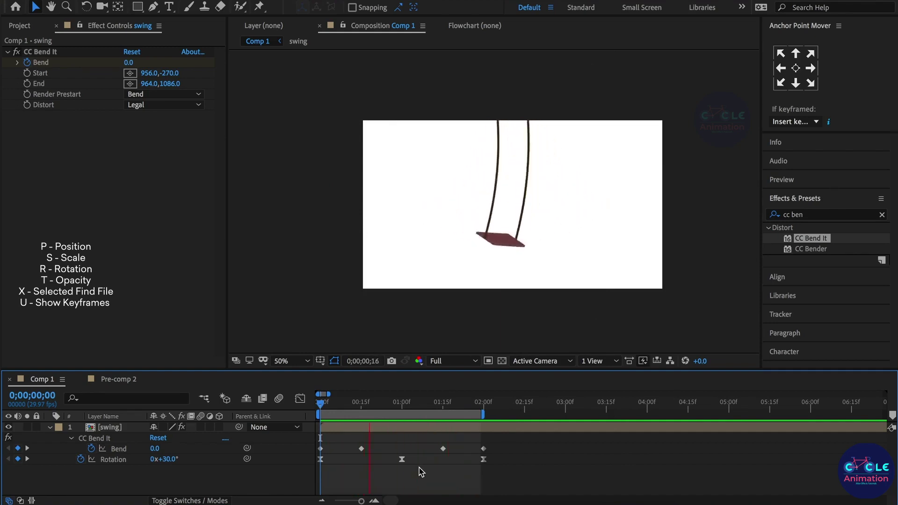
key(space)
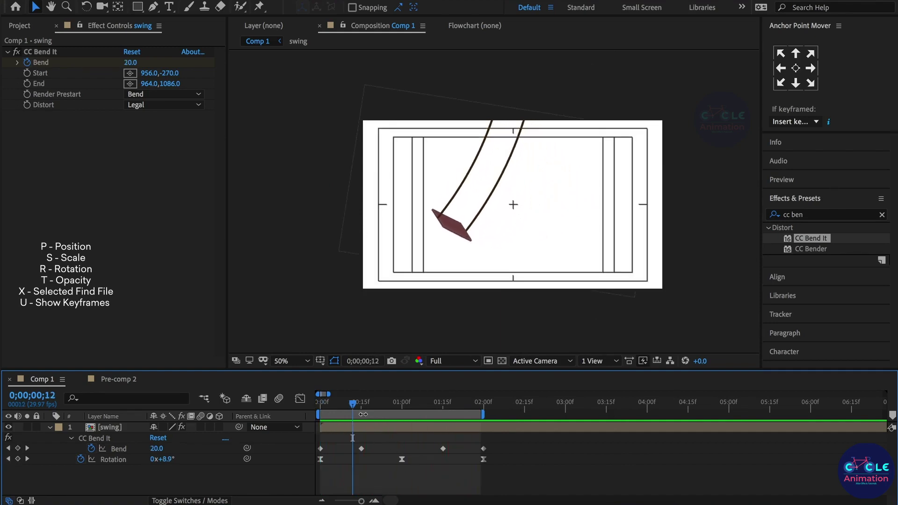
click(361, 448)
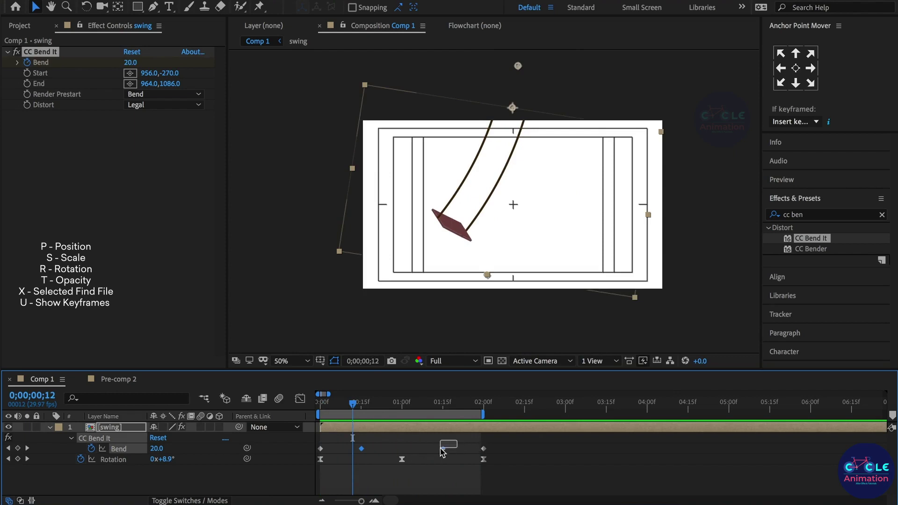
mouse_move(353, 409)
mouse_down()
mouse_move(304, 414)
mouse_move(361, 423)
mouse_up()
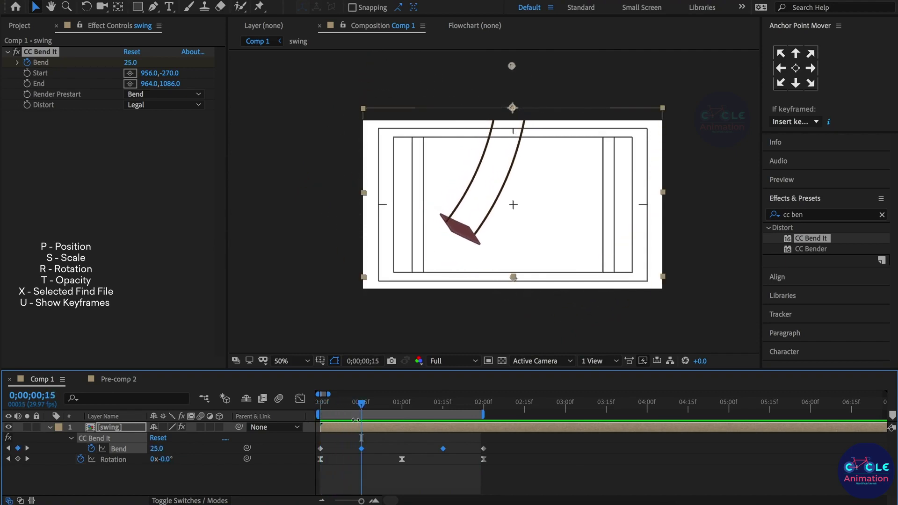
click(373, 485)
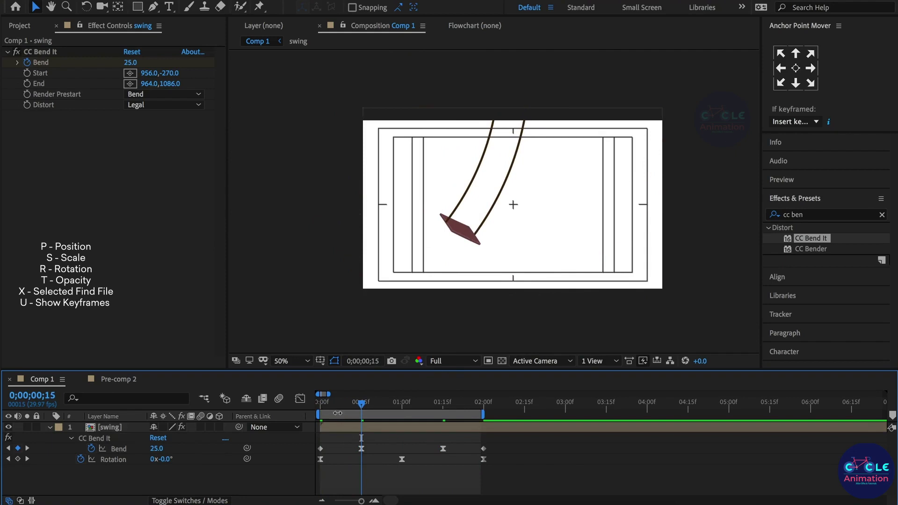
- Replay the swing from 0;00 to review the eased rocking and rope bends, then stop
key(Home)
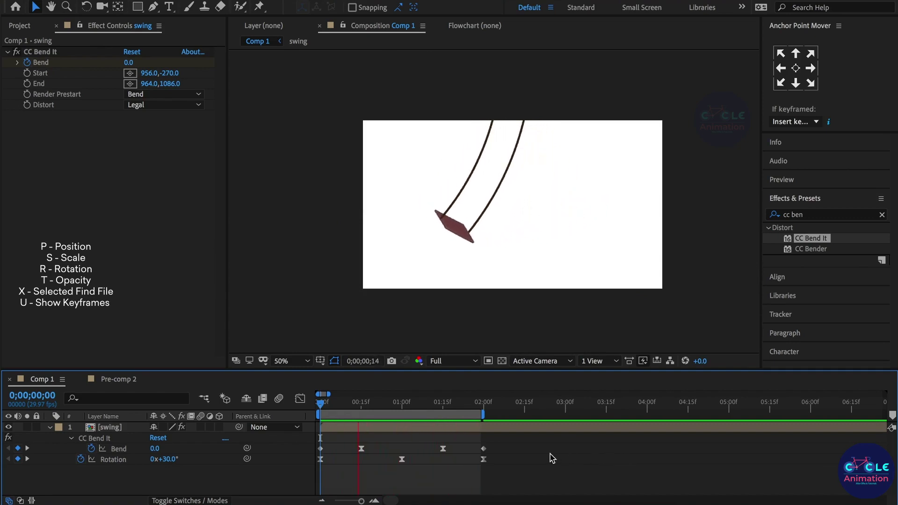
key(space)
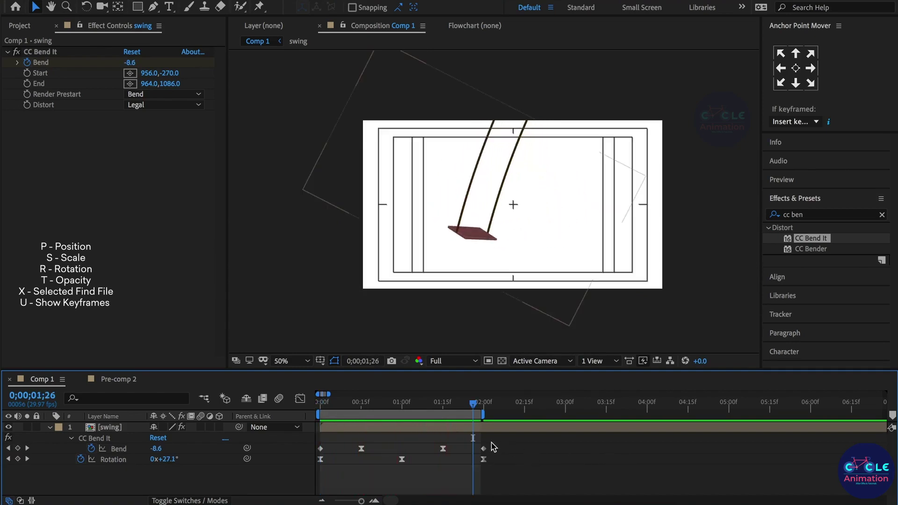